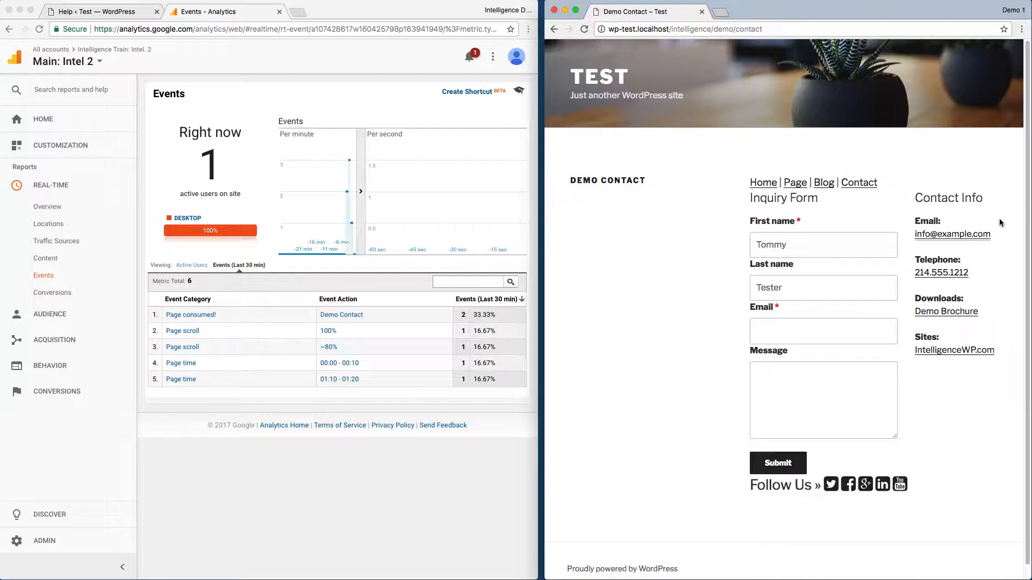
Test the contact email link on the demo page, close the mail windows, and open the real-time Conversions report in Google Analytics
{"action": "left_click", "coordinate": [962, 239]}
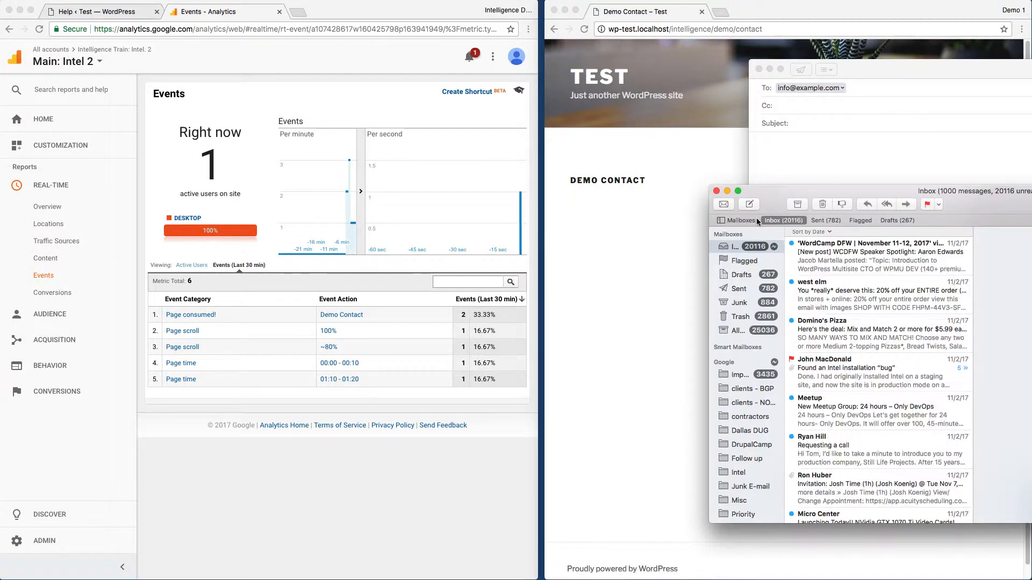
{"action": "left_click", "coordinate": [717, 192]}
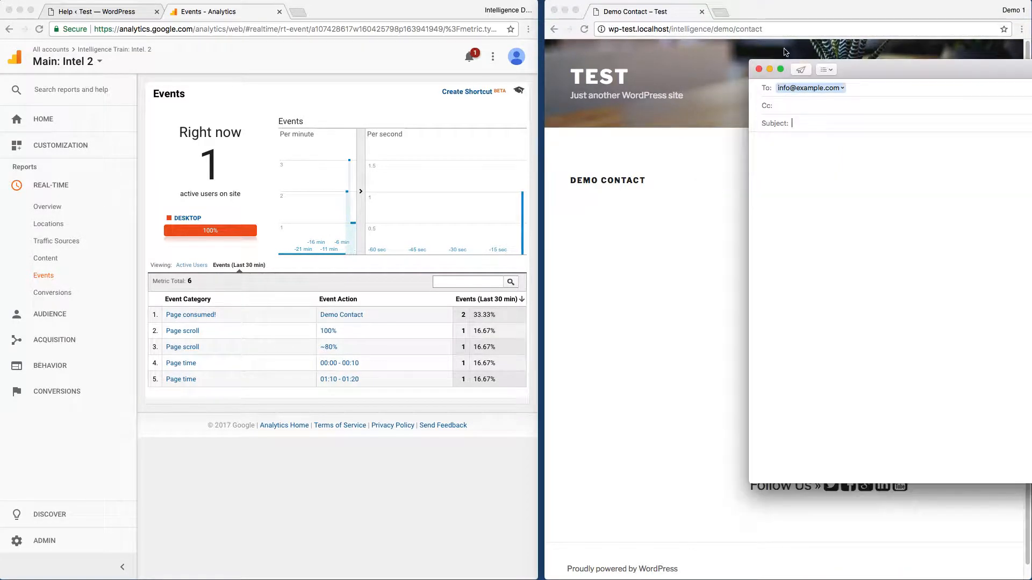
{"action": "left_click", "coordinate": [759, 70]}
{"action": "left_click", "coordinate": [872, 132]}
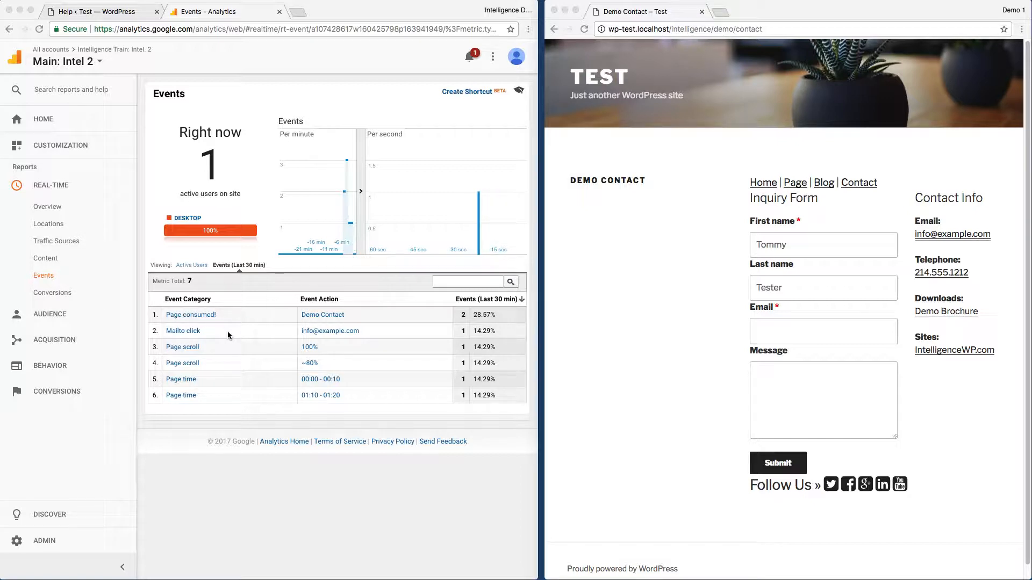
{"action": "left_click", "coordinate": [40, 293]}
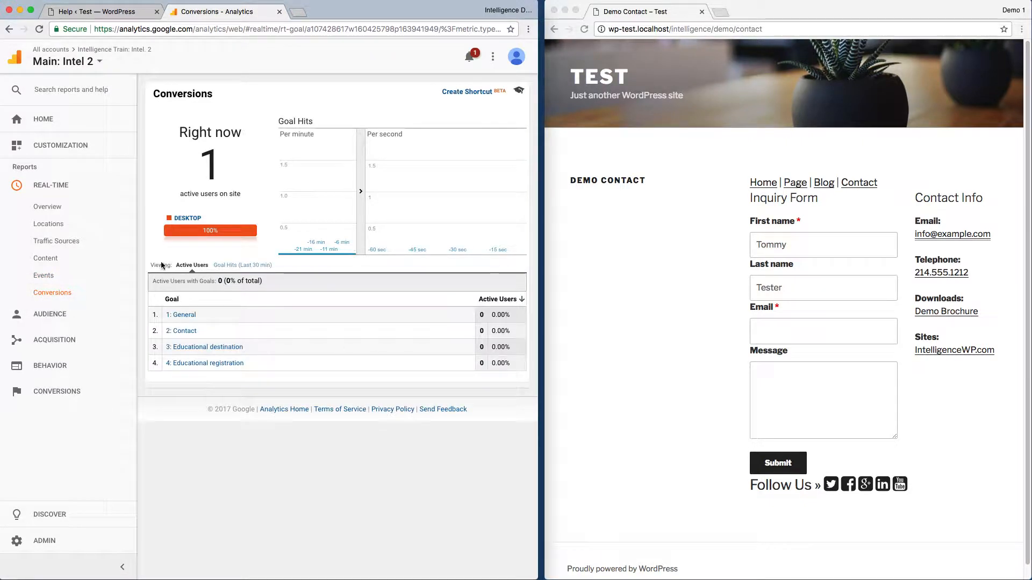
In the WordPress admin, open the Intelligence event settings and open the Mailto link click event for editing
{"action": "left_click", "coordinate": [64, 9]}
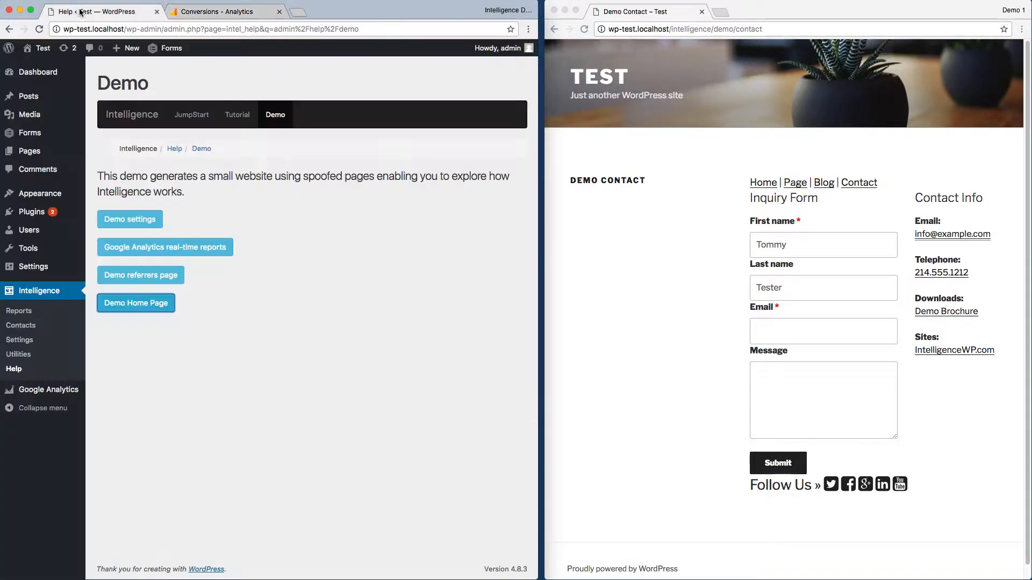
{"action": "left_click", "coordinate": [24, 340]}
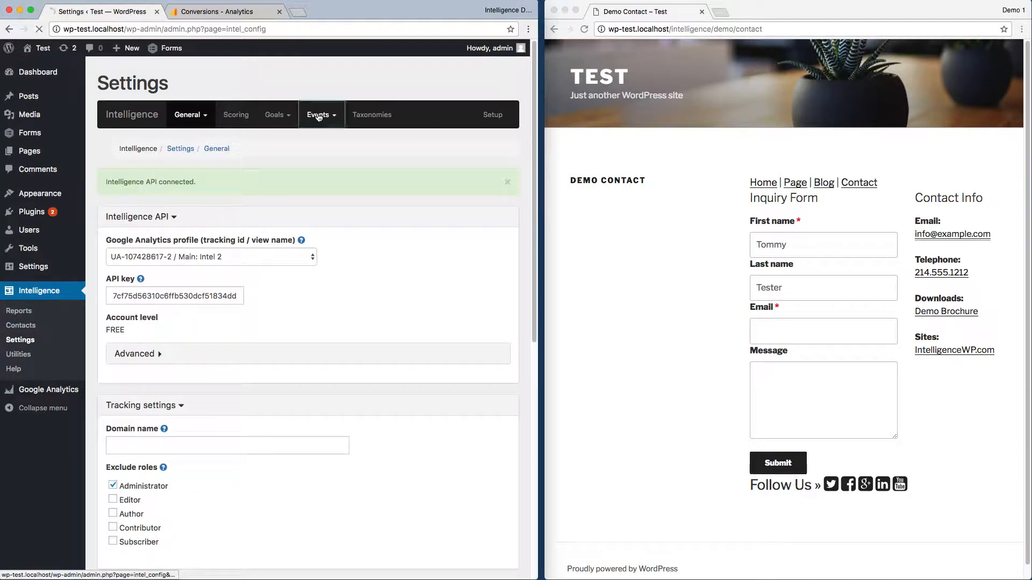
{"action": "left_click", "coordinate": [318, 117]}
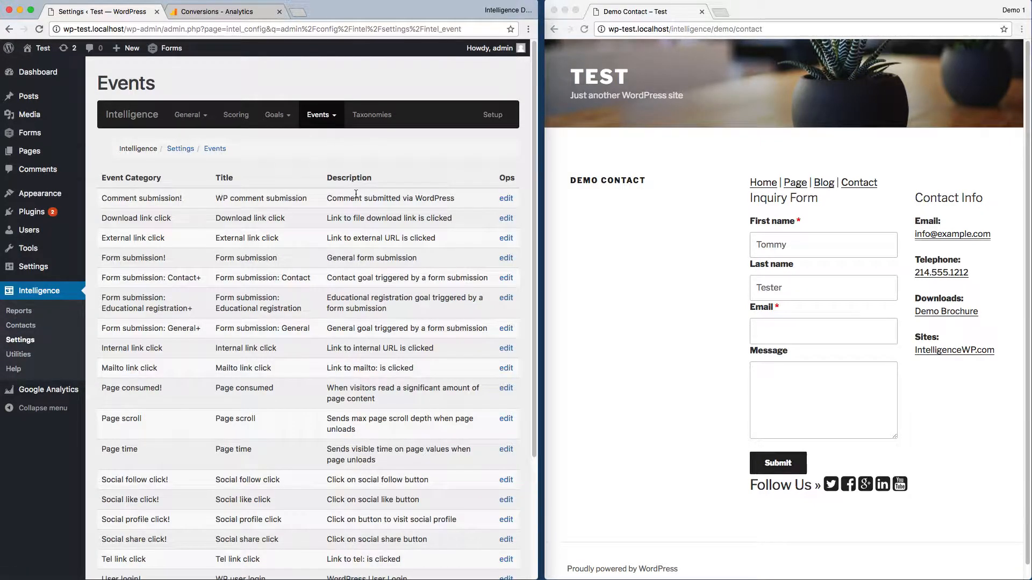
{"action": "scroll", "coordinate": [356, 193], "scroll_direction": "down", "scroll_amount": 5}
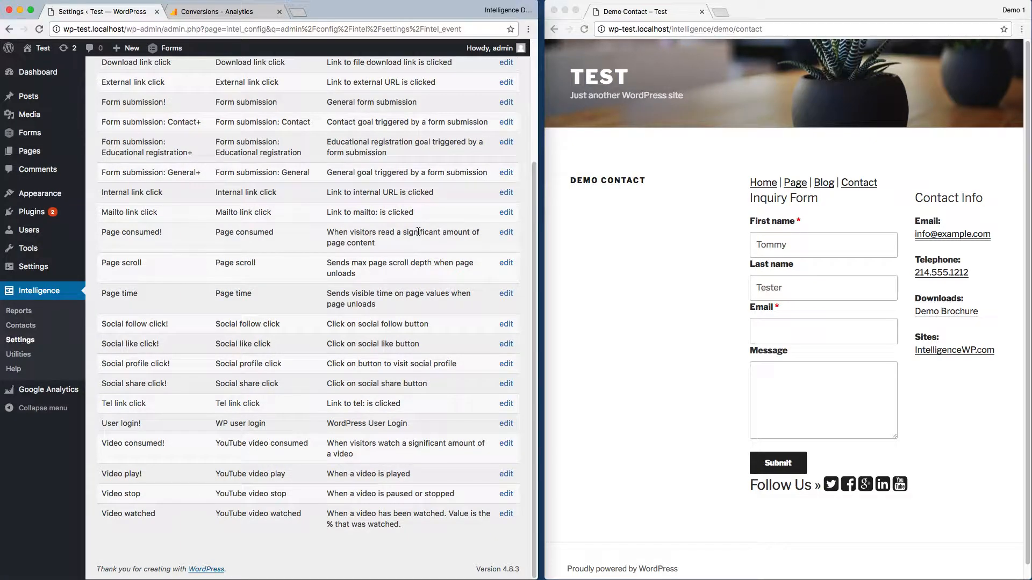
{"action": "scroll", "coordinate": [418, 232], "scroll_direction": "up", "scroll_amount": 5}
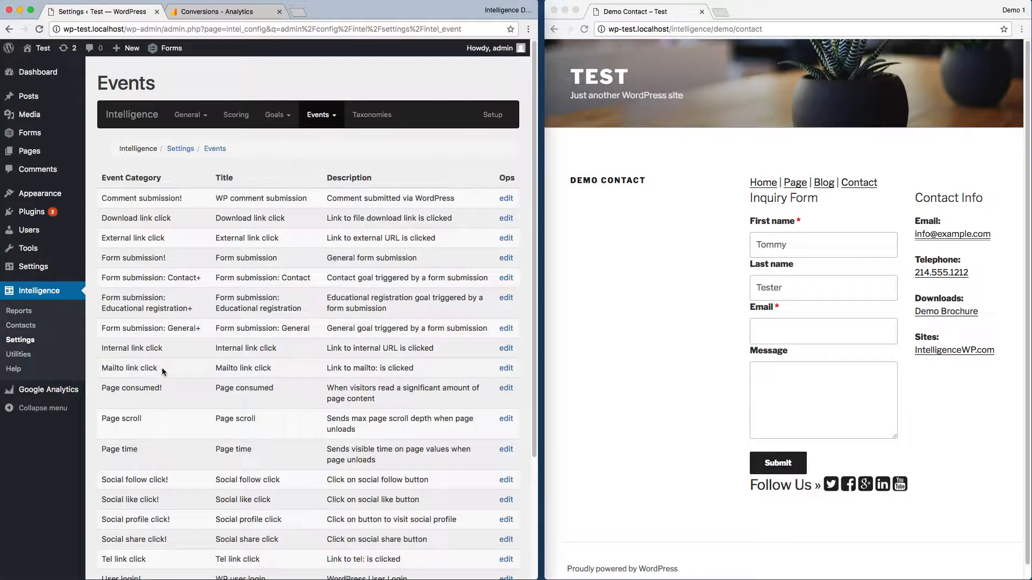
{"action": "left_click", "coordinate": [504, 369]}
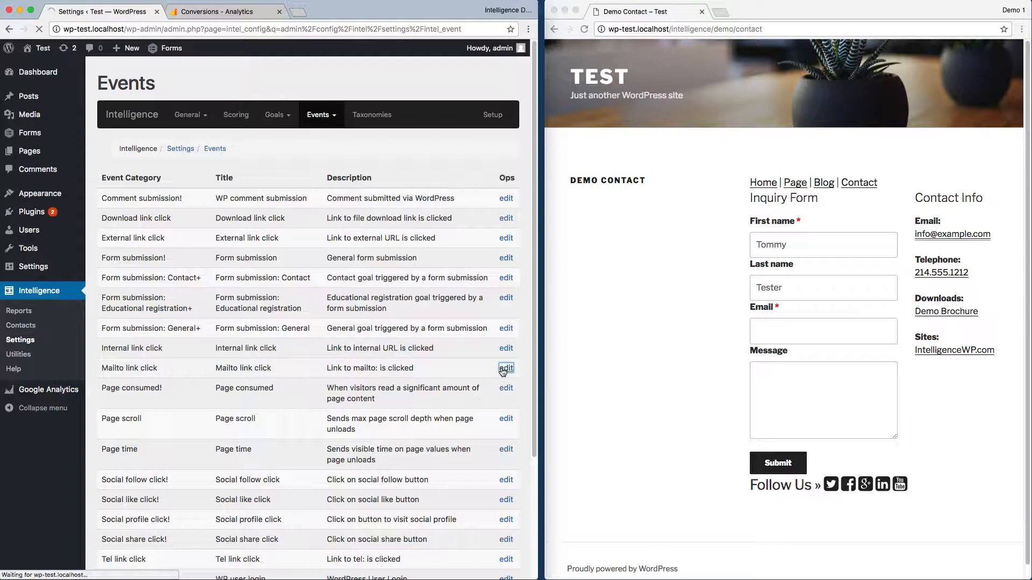
Switch the Mailto link click event's mode to Goal event and open the form for adding a goal
{"action": "scroll", "coordinate": [415, 285], "scroll_direction": "down", "scroll_amount": 5}
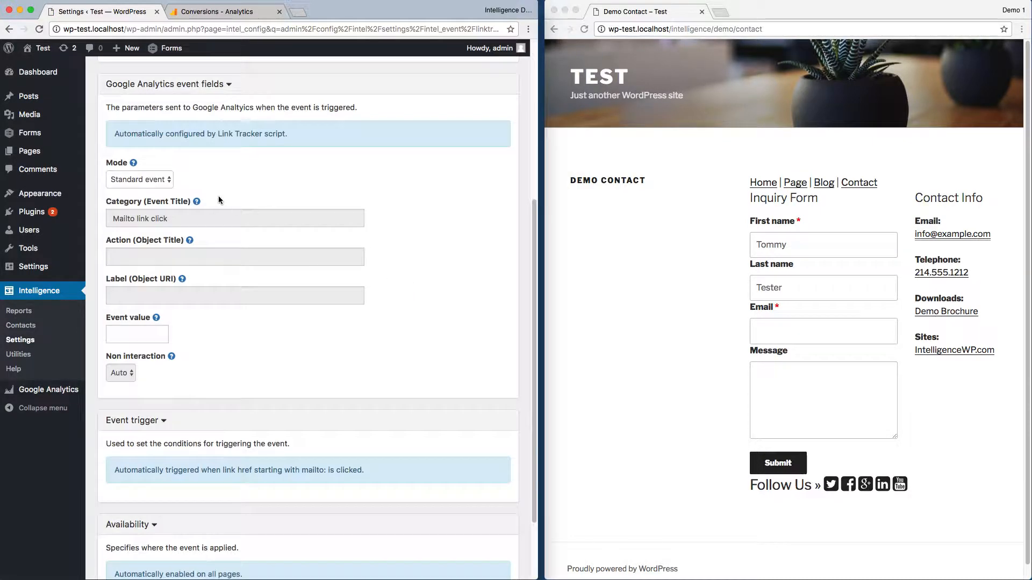
{"action": "left_click", "coordinate": [152, 181]}
{"action": "left_click", "coordinate": [154, 202]}
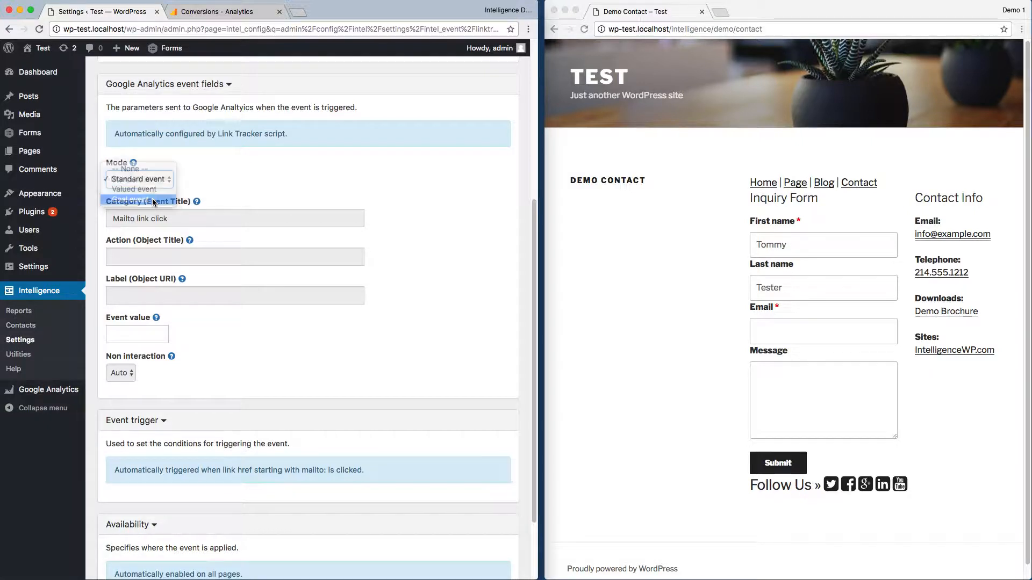
{"action": "left_click", "coordinate": [400, 220]}
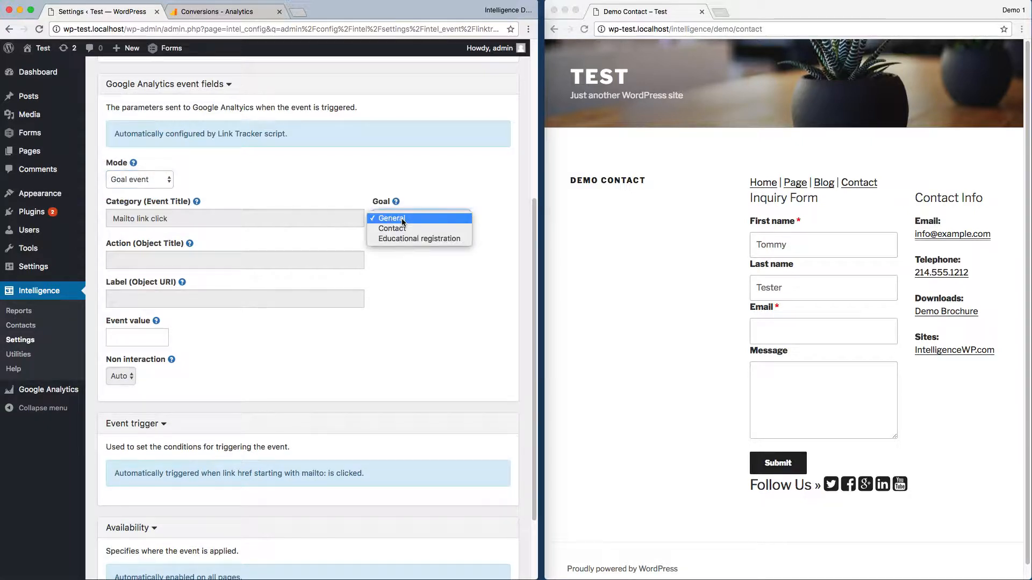
{"action": "left_click", "coordinate": [414, 269]}
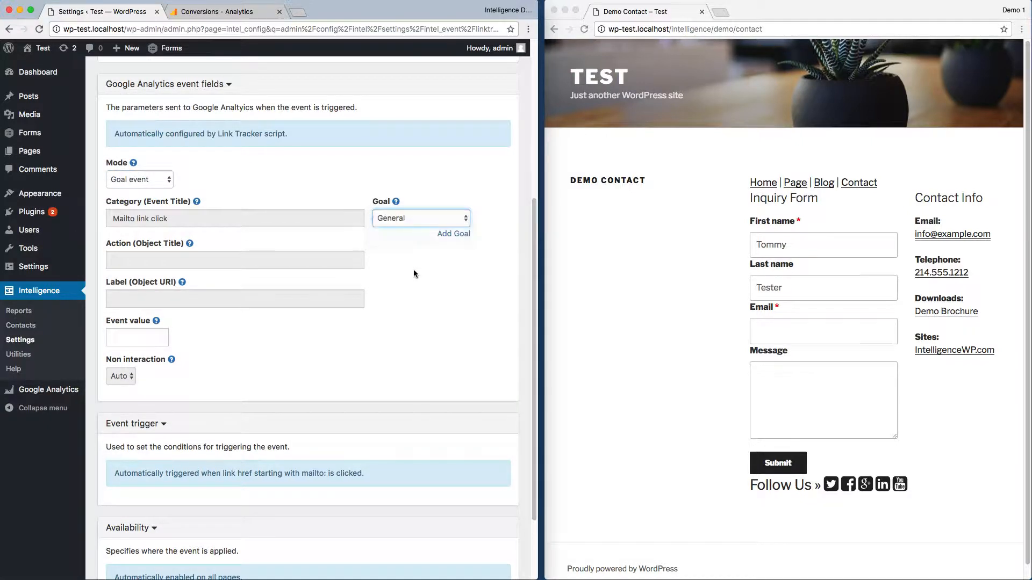
{"action": "left_click", "coordinate": [449, 234]}
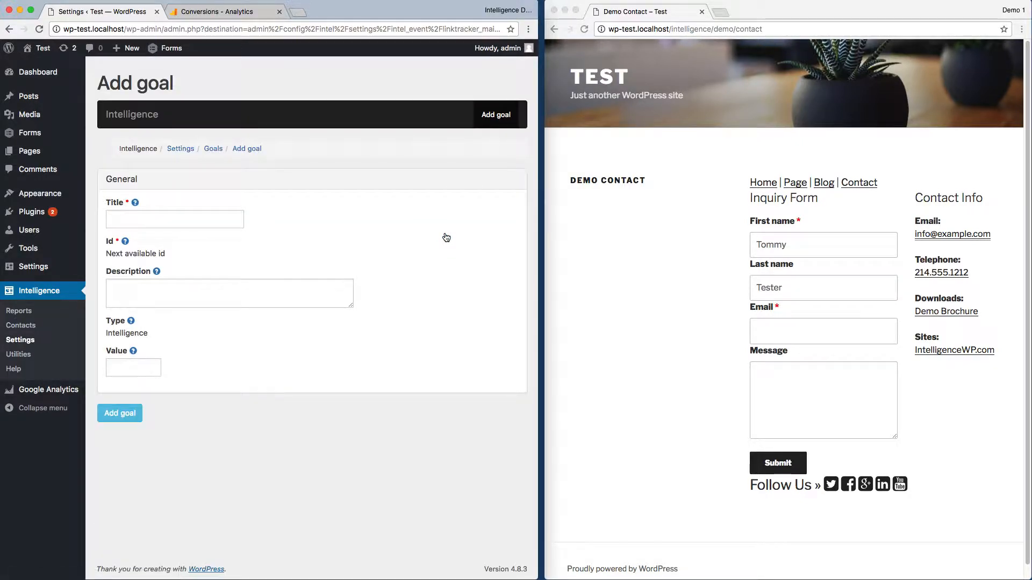
Add a goal titled "Contact email click" with a value of 50
{"action": "left_click", "coordinate": [177, 215]}
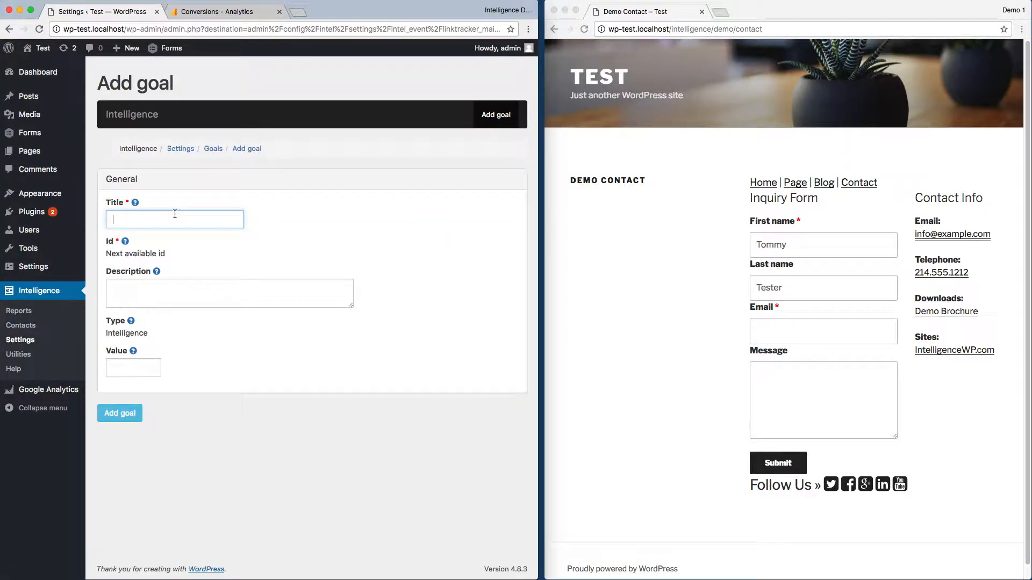
{"action": "type", "text": "Contact email click"}
{"action": "left_click", "coordinate": [126, 369]}
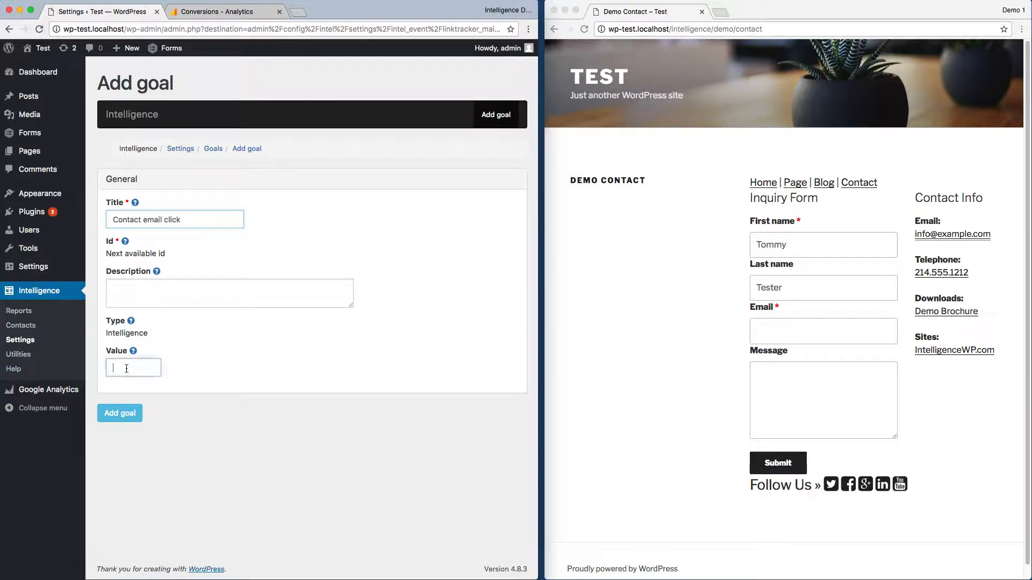
{"action": "type", "text": "50"}
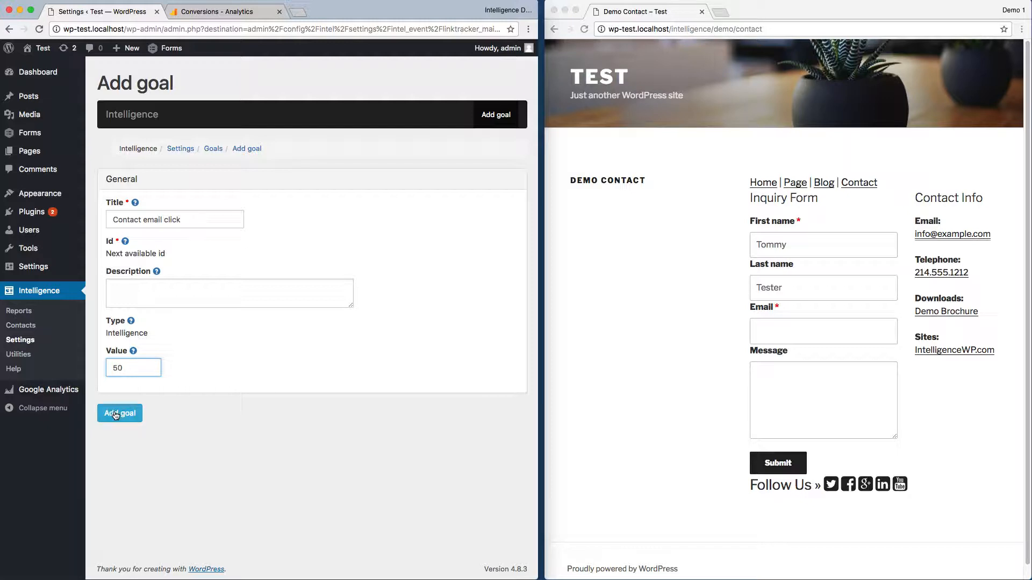
{"action": "left_click", "coordinate": [116, 414]}
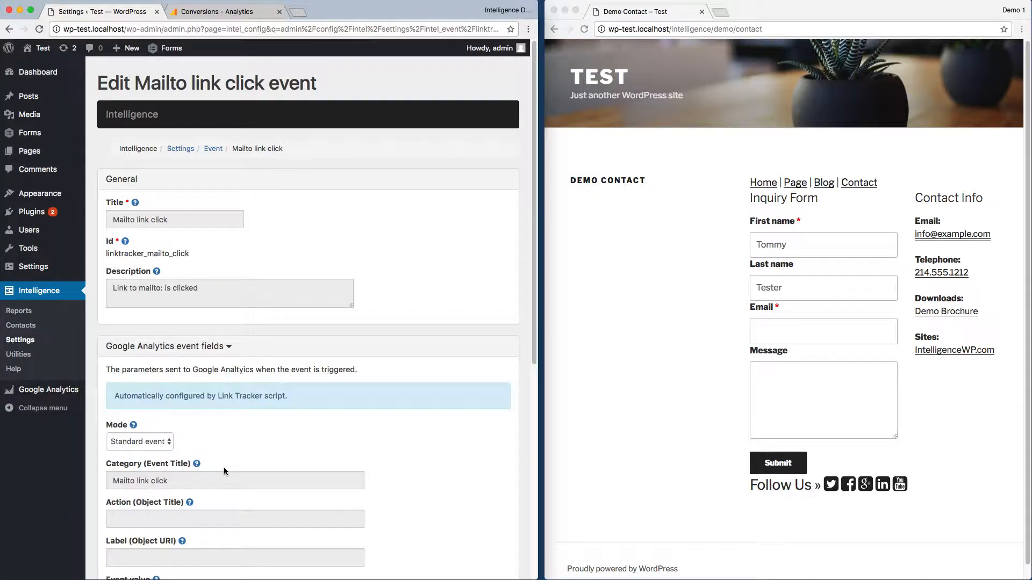
Set the Mailto link click event to Goal event mode with the Contact email click goal, and save the event
{"action": "scroll", "coordinate": [231, 457], "scroll_direction": "down", "scroll_amount": 10}
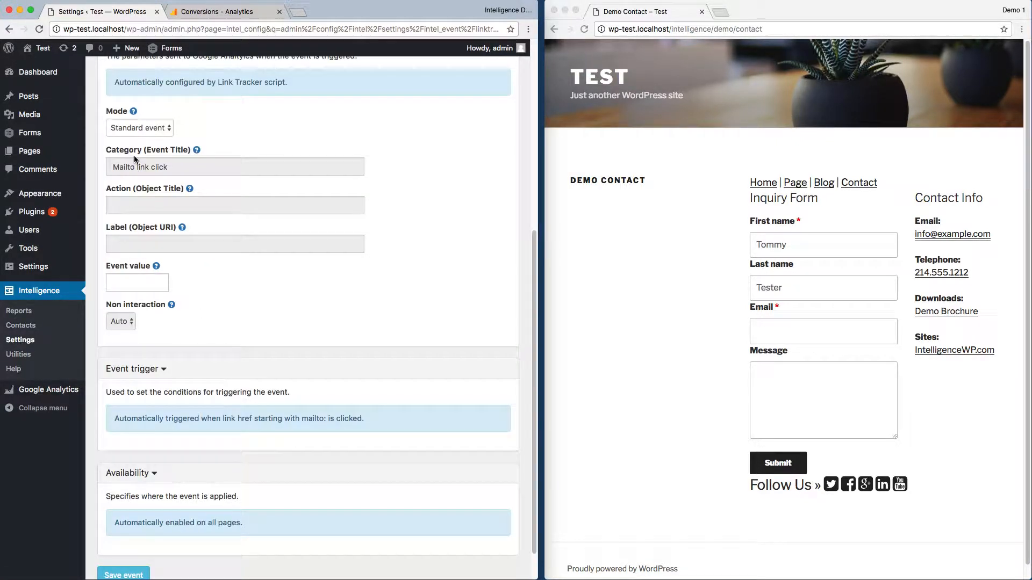
{"action": "scroll", "coordinate": [135, 159], "scroll_direction": "up", "scroll_amount": 10}
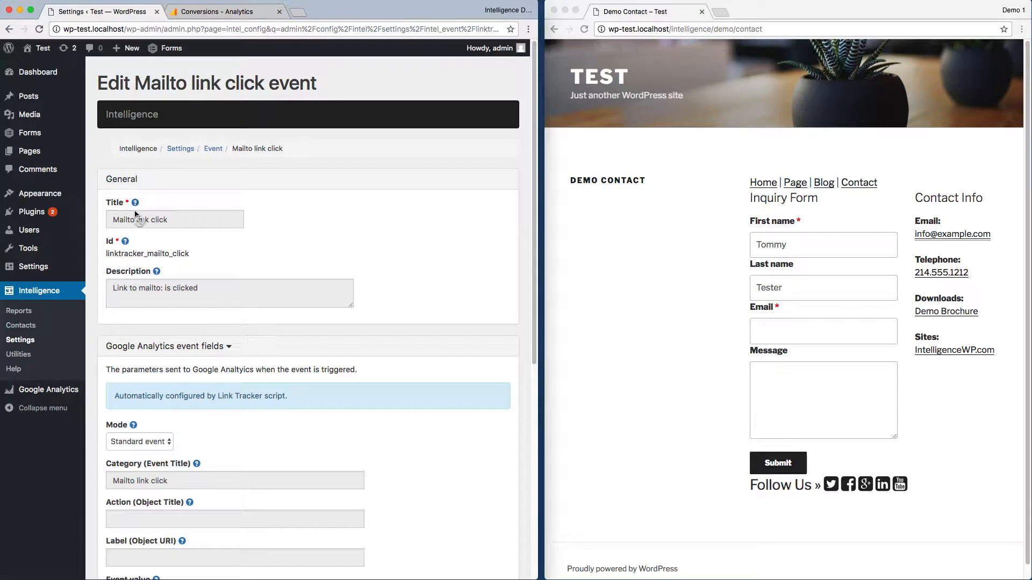
{"action": "scroll", "coordinate": [258, 334], "scroll_direction": "down", "scroll_amount": 6}
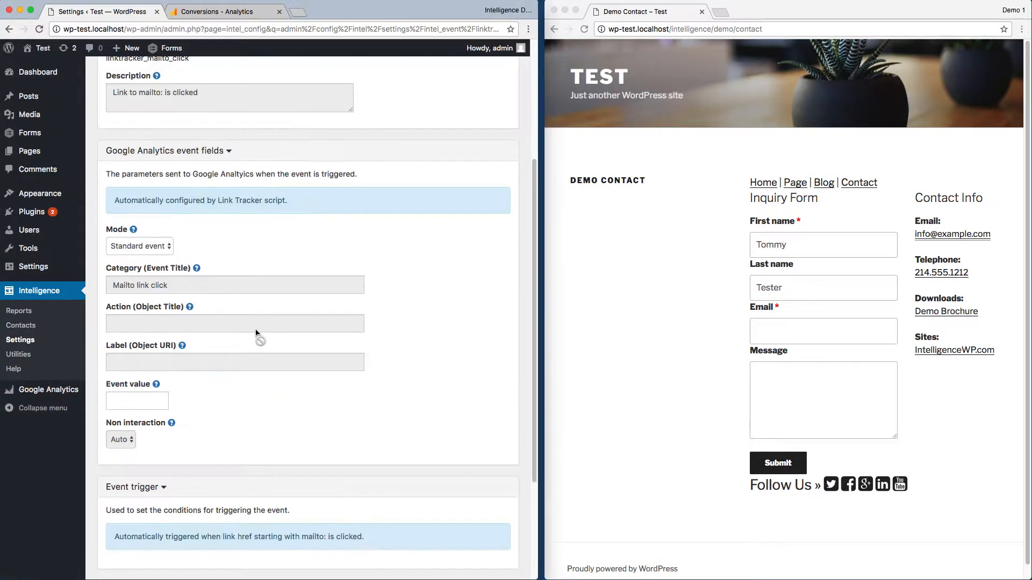
{"action": "left_click", "coordinate": [165, 249]}
{"action": "left_click", "coordinate": [114, 266]}
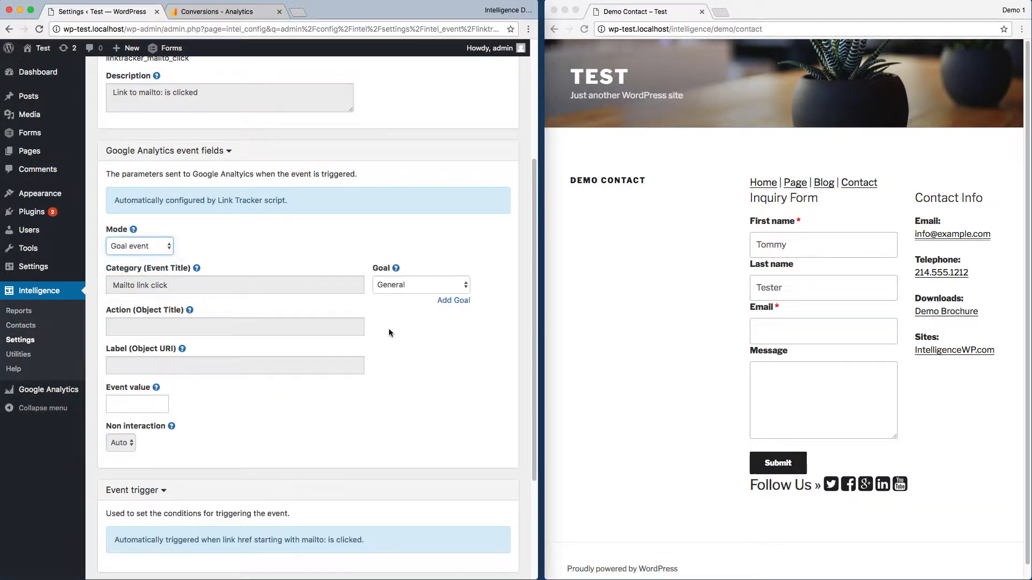
{"action": "left_click", "coordinate": [420, 281]}
{"action": "left_click", "coordinate": [415, 318]}
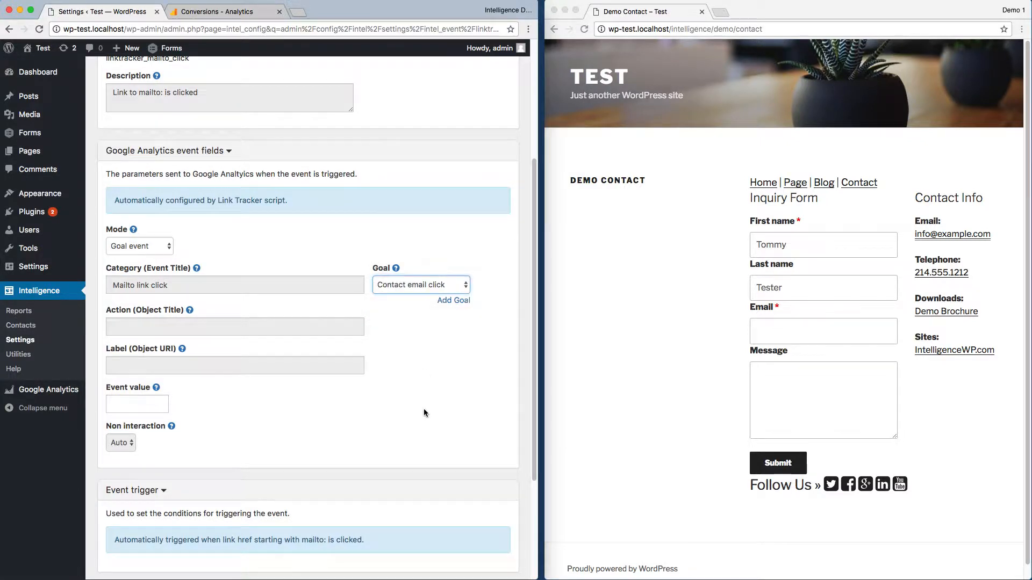
{"action": "scroll", "coordinate": [424, 413], "scroll_direction": "down", "scroll_amount": 5}
{"action": "left_click", "coordinate": [125, 542]}
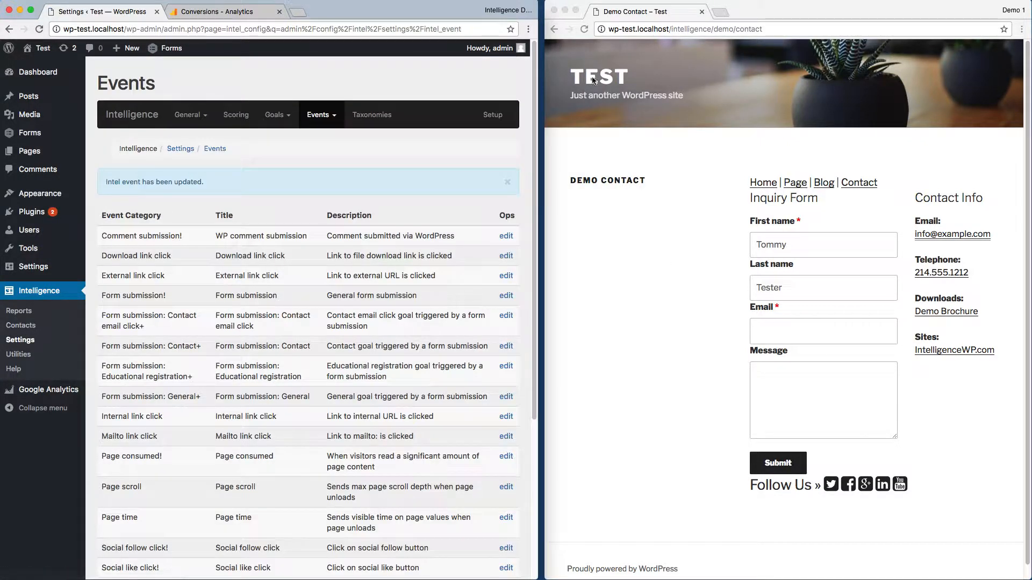
Reload the demo contact page, trigger its contact email link, and close the resulting mail draft
{"action": "left_click", "coordinate": [584, 29]}
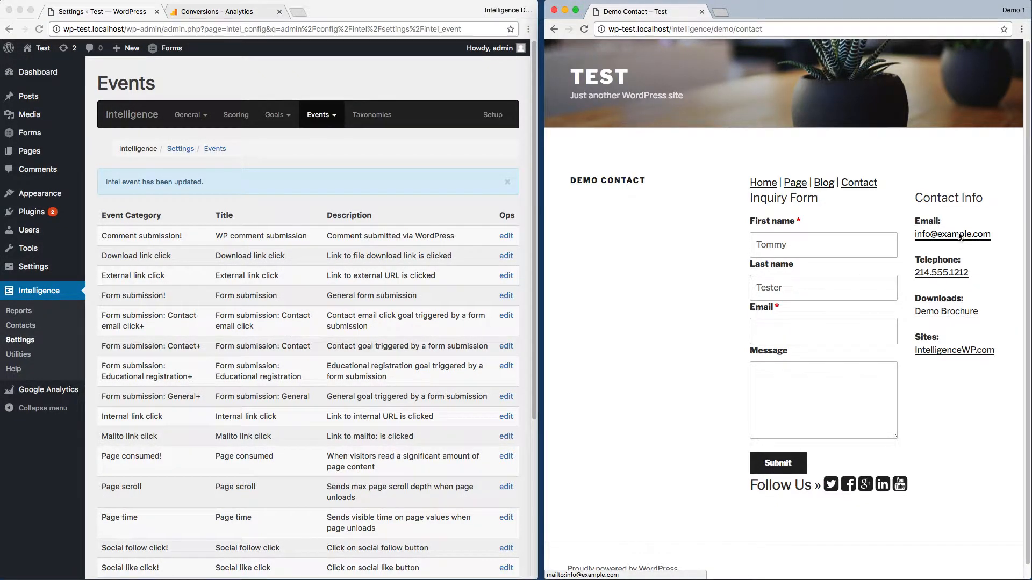
{"action": "left_click", "coordinate": [959, 235]}
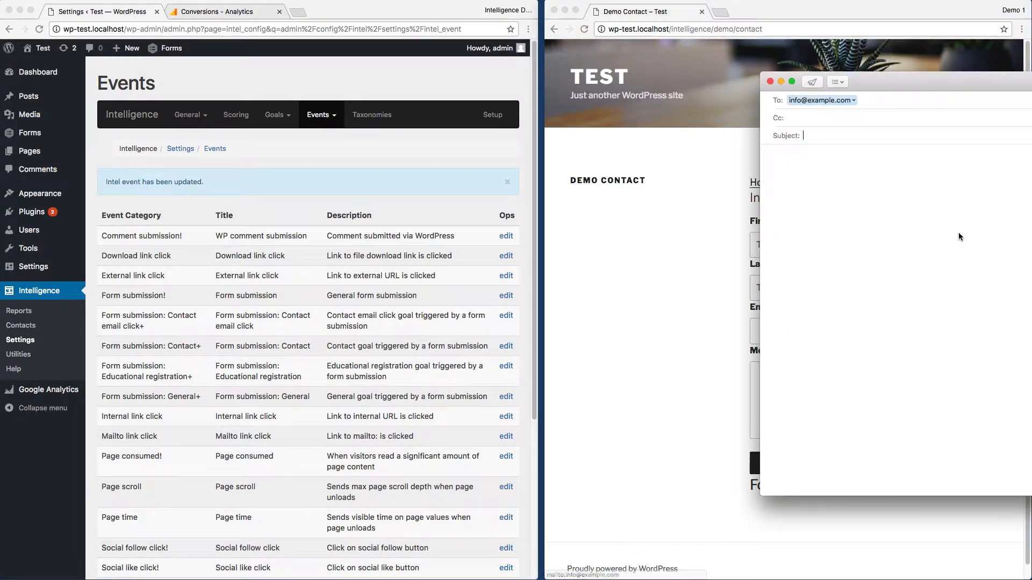
{"action": "left_click", "coordinate": [770, 82]}
{"action": "left_click", "coordinate": [948, 146]}
Switch to Google Analytics and check the real-time Events and Conversions reports for the email link's goal event
{"action": "left_click", "coordinate": [226, 12]}
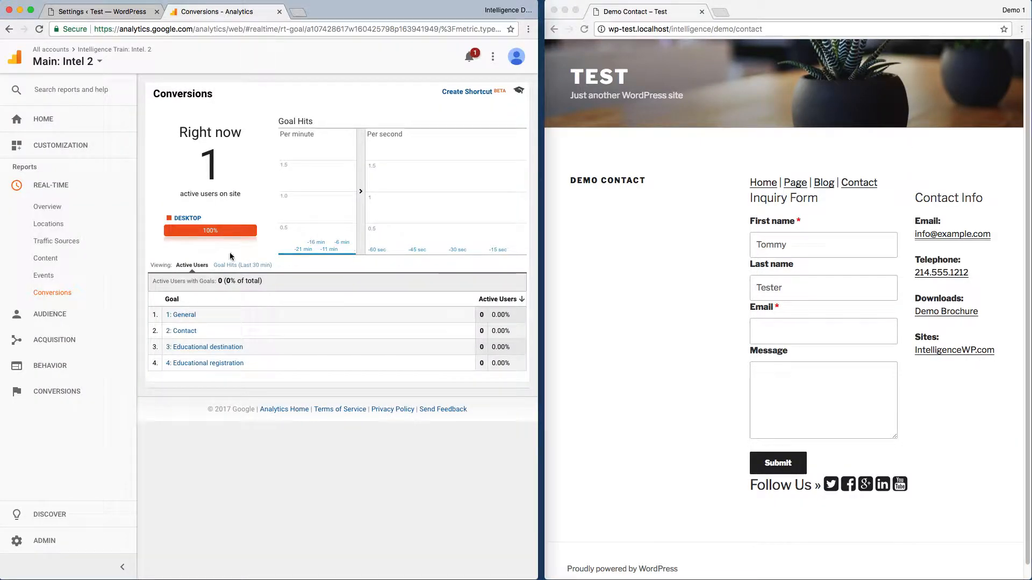
{"action": "left_click", "coordinate": [43, 275]}
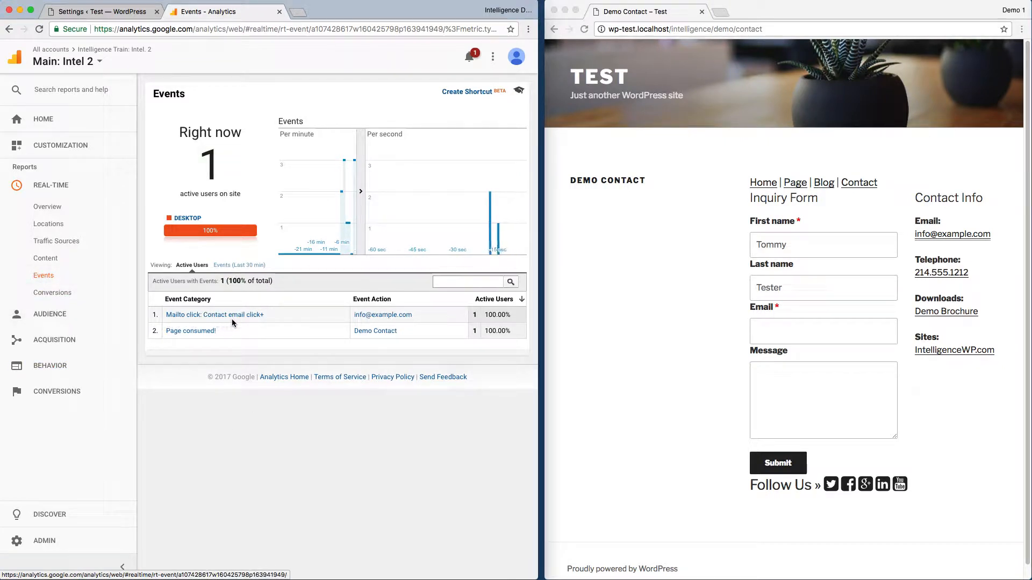
{"action": "left_click", "coordinate": [59, 293]}
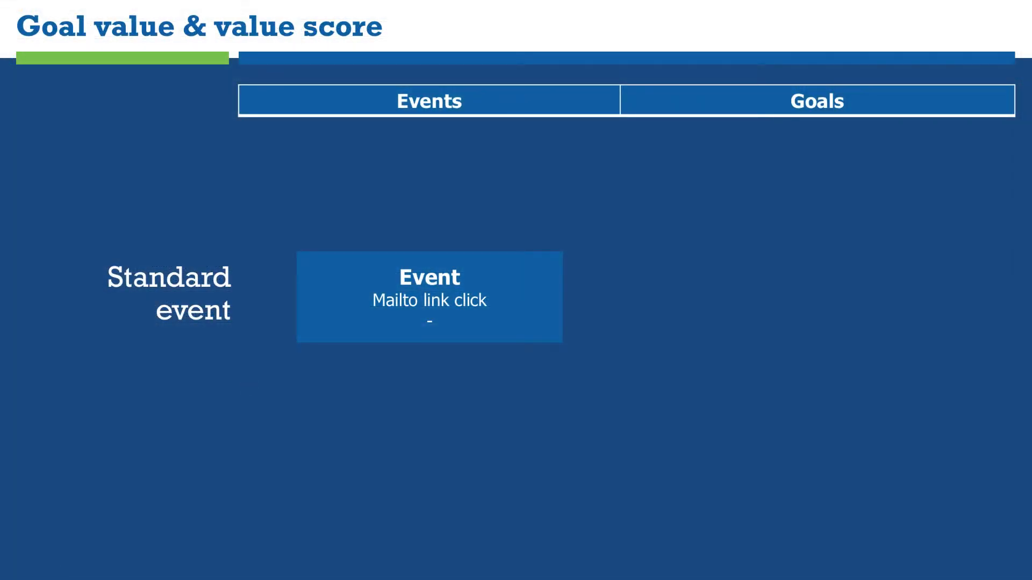
{"action": "key", "text": "Right"}
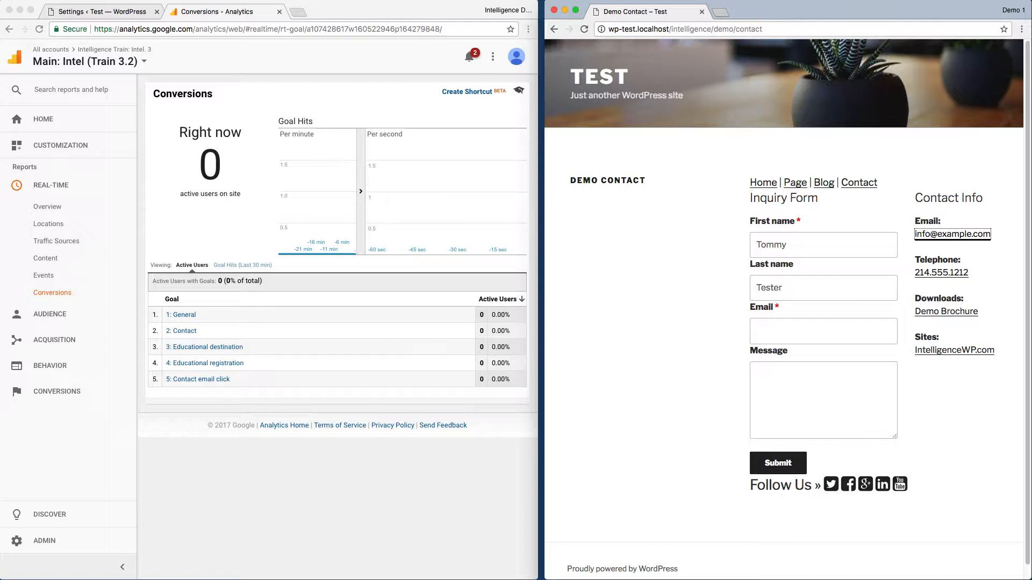
Open the Goals Overview report under Conversions in Google Analytics to review goal completions and goal value
{"action": "left_click", "coordinate": [222, 492]}
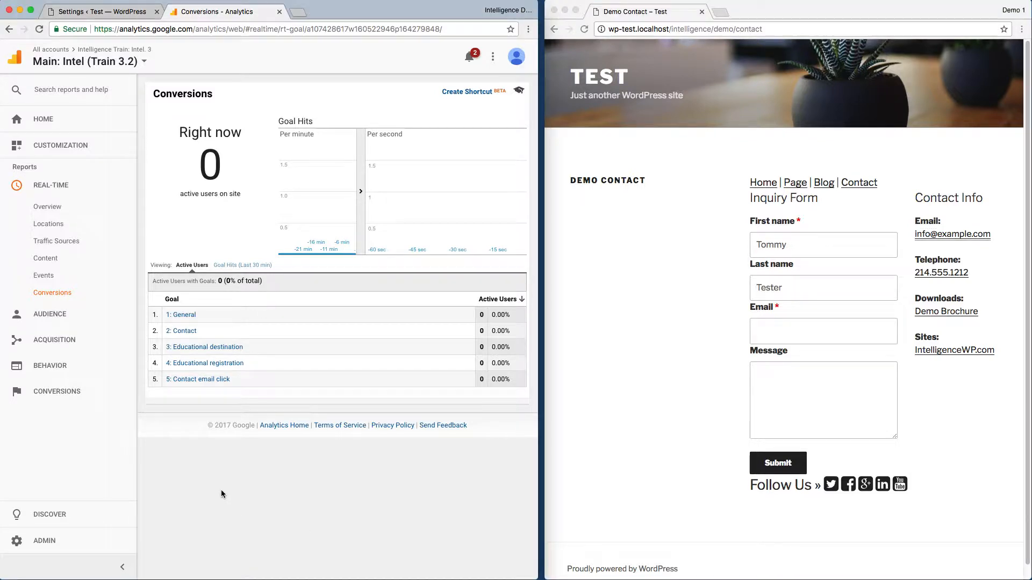
{"action": "left_click", "coordinate": [63, 393]}
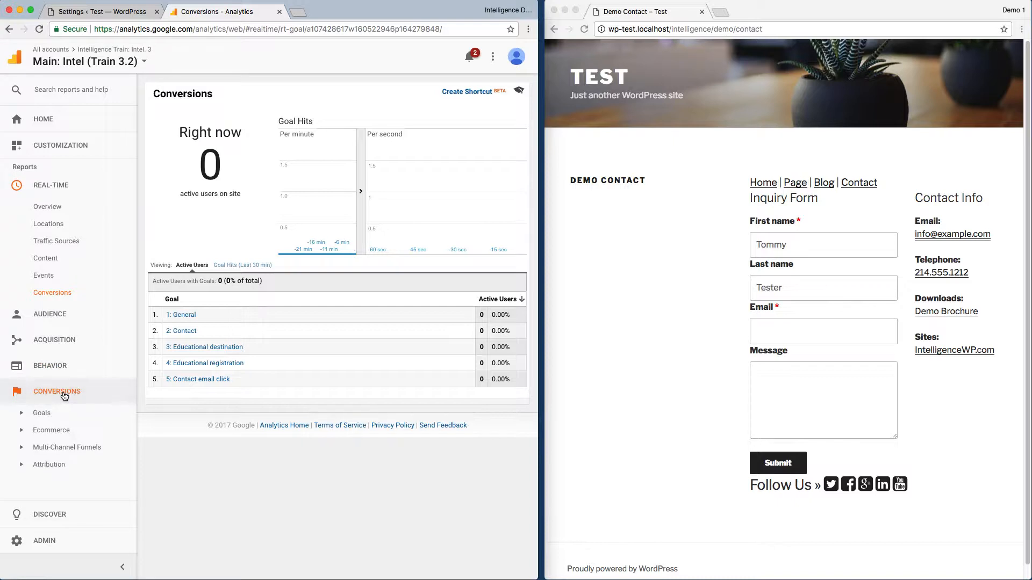
{"action": "left_click", "coordinate": [41, 413]}
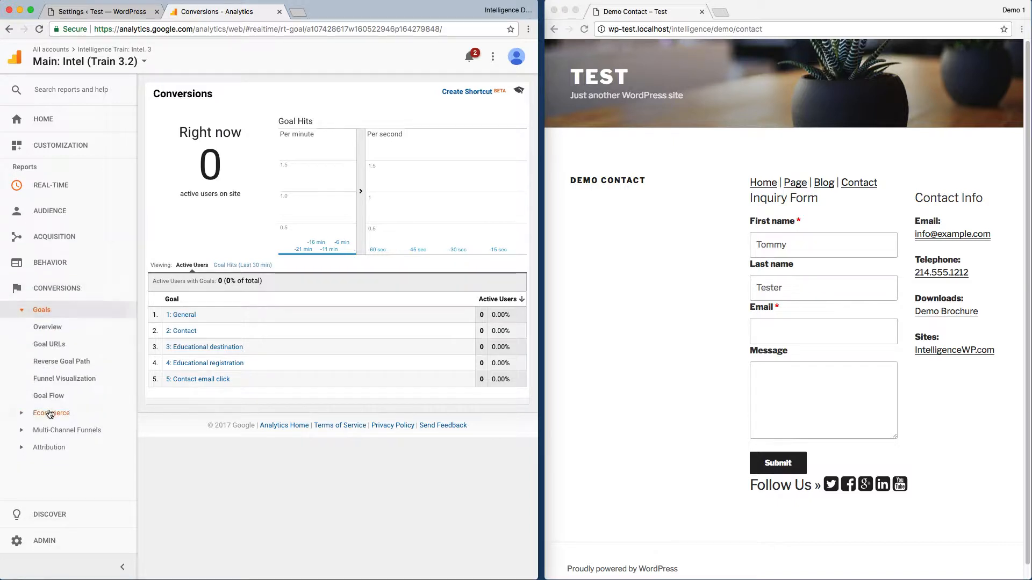
{"action": "left_click", "coordinate": [47, 328]}
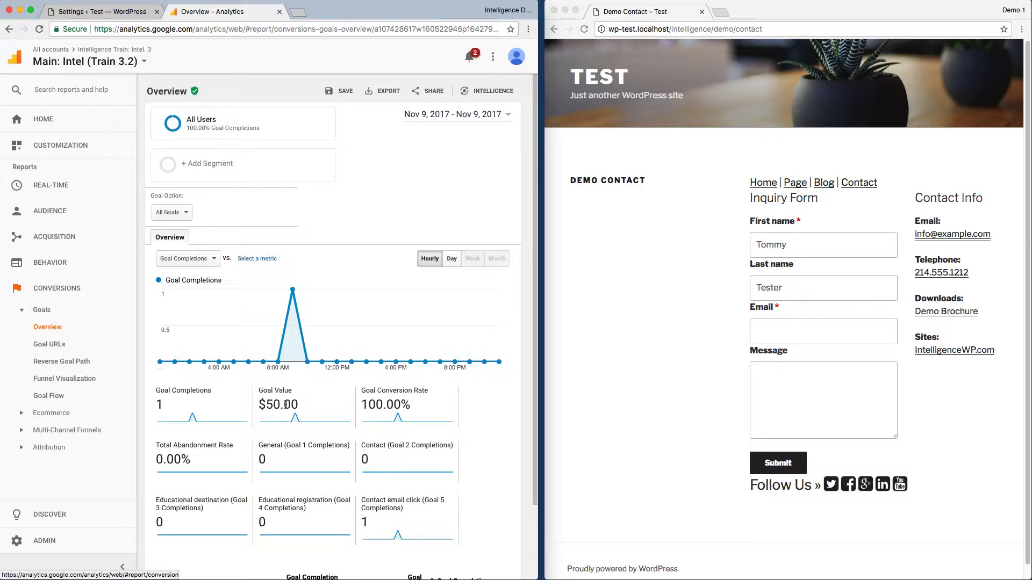
Go from the demo contact page to the demo blog and open the post Demo Post E with its social share links
{"action": "mouse_move", "coordinate": [295, 397]}
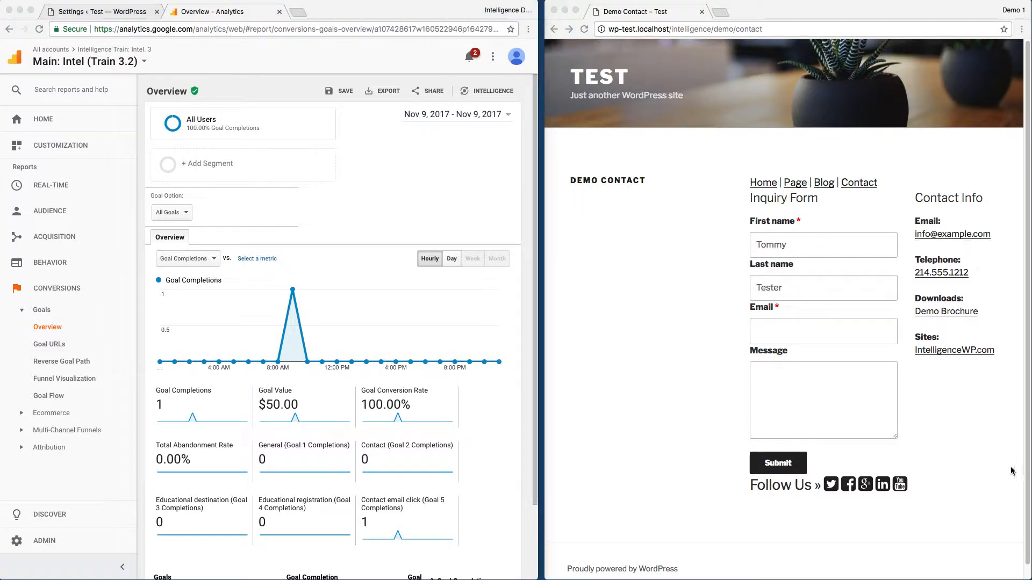
{"action": "left_click", "coordinate": [972, 475]}
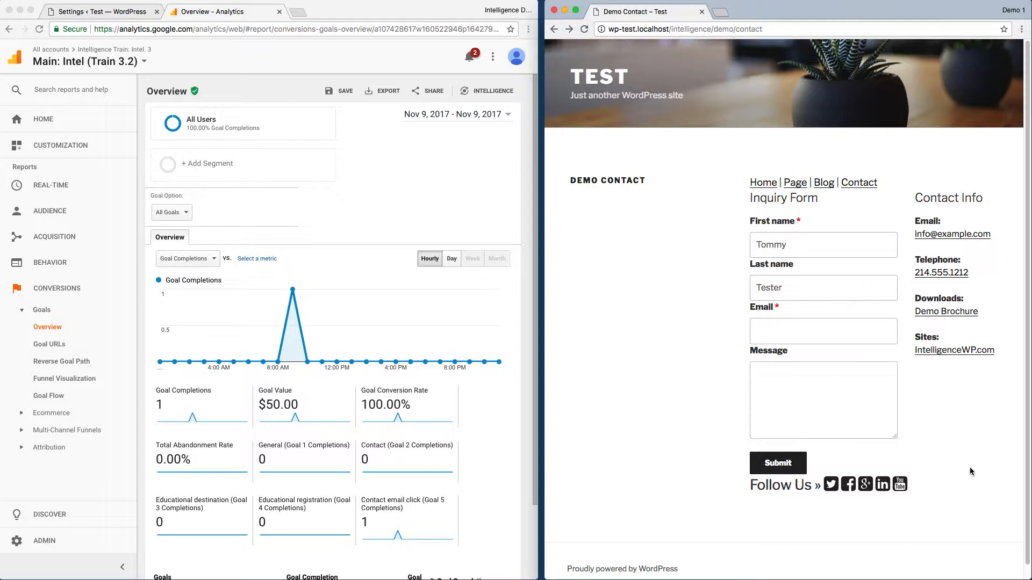
{"action": "left_click", "coordinate": [825, 182]}
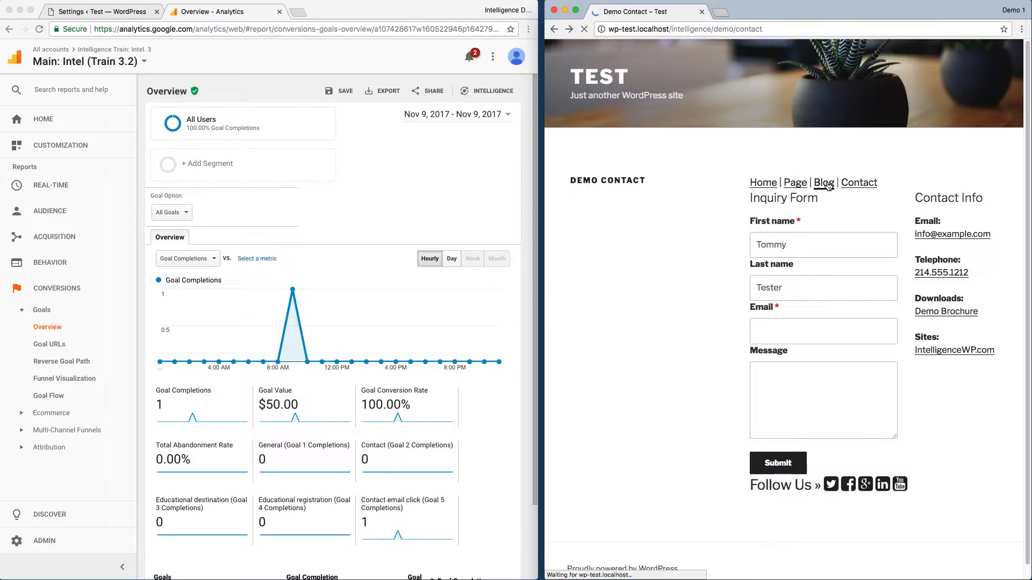
{"action": "left_click", "coordinate": [611, 230]}
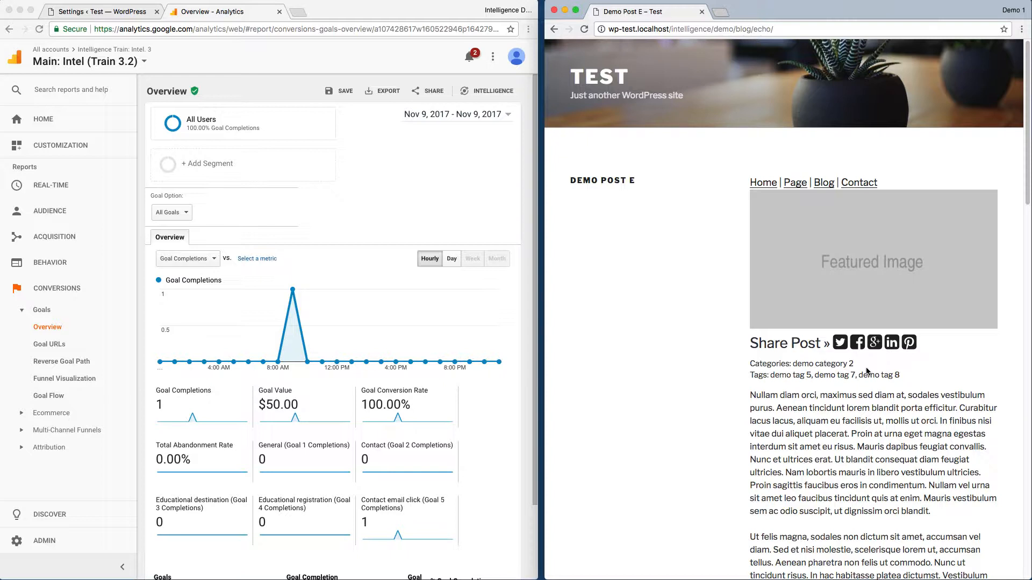
Return to the WordPress settings, open the Social share click event from the Intelligence event list, and set its mode to Goal event
{"action": "left_click", "coordinate": [97, 11]}
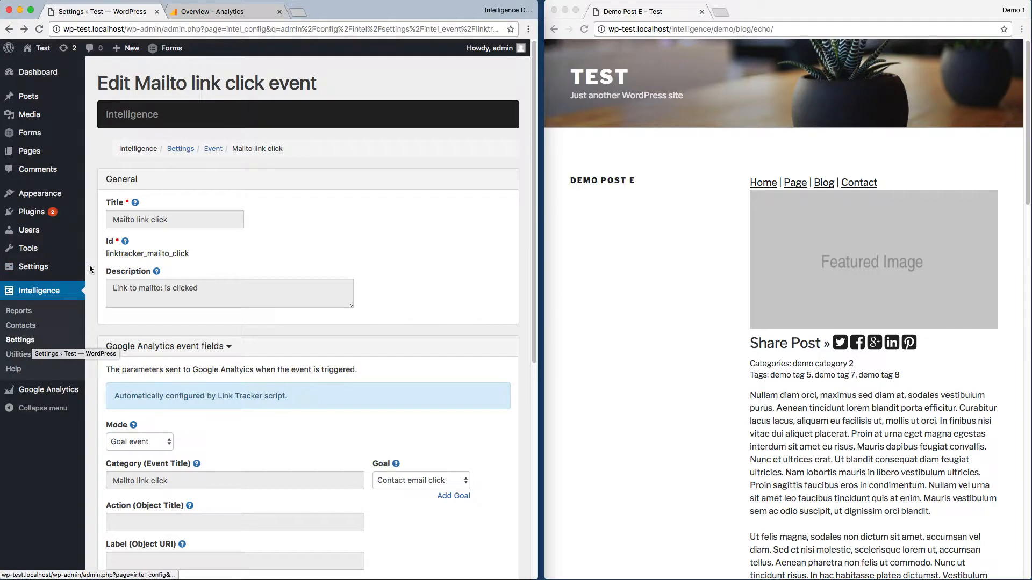
{"action": "left_click", "coordinate": [213, 148]}
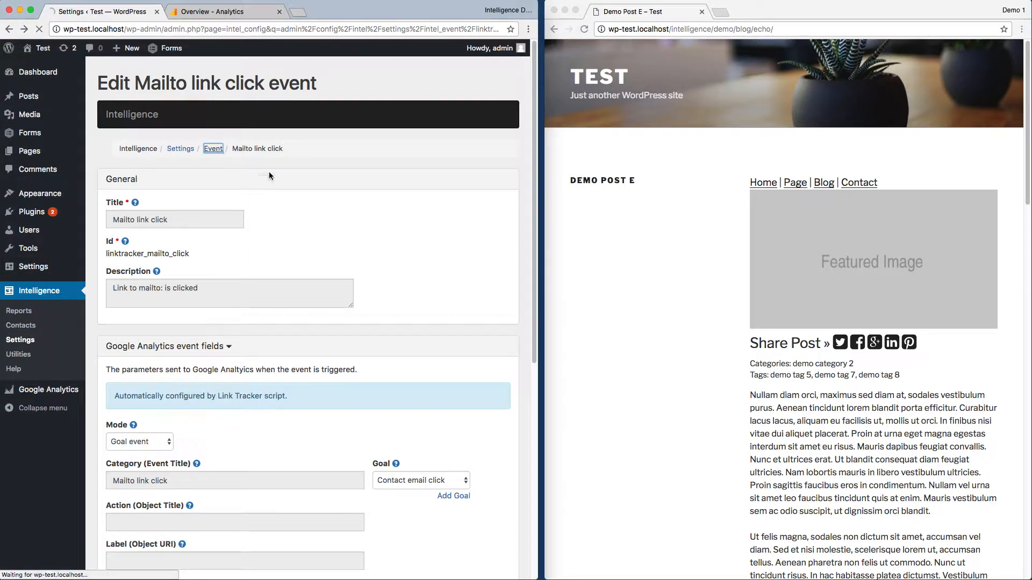
{"action": "scroll", "coordinate": [389, 334], "scroll_direction": "down", "scroll_amount": 5}
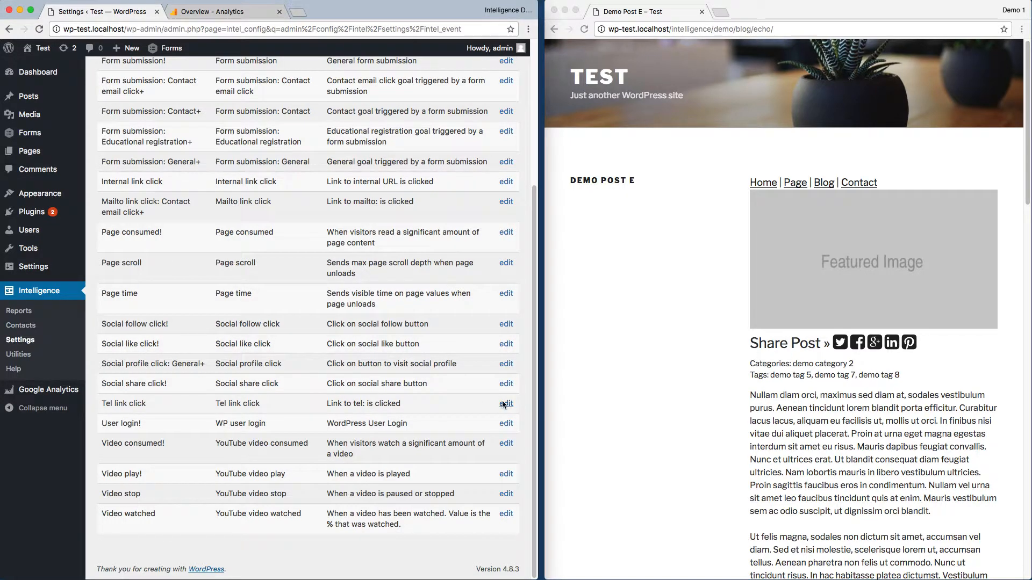
{"action": "left_click", "coordinate": [505, 383]}
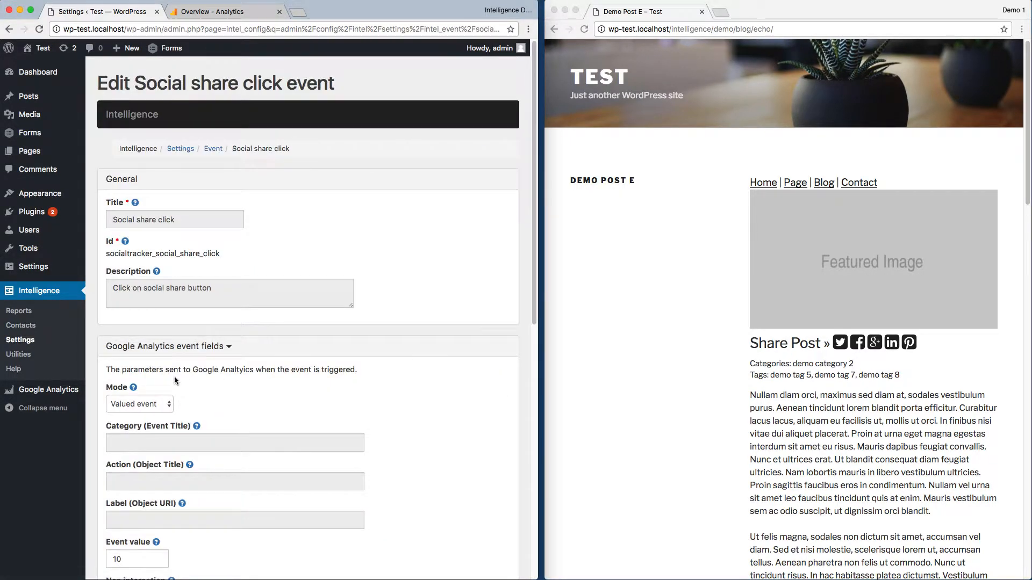
{"action": "left_click", "coordinate": [161, 405]}
{"action": "left_click", "coordinate": [154, 414]}
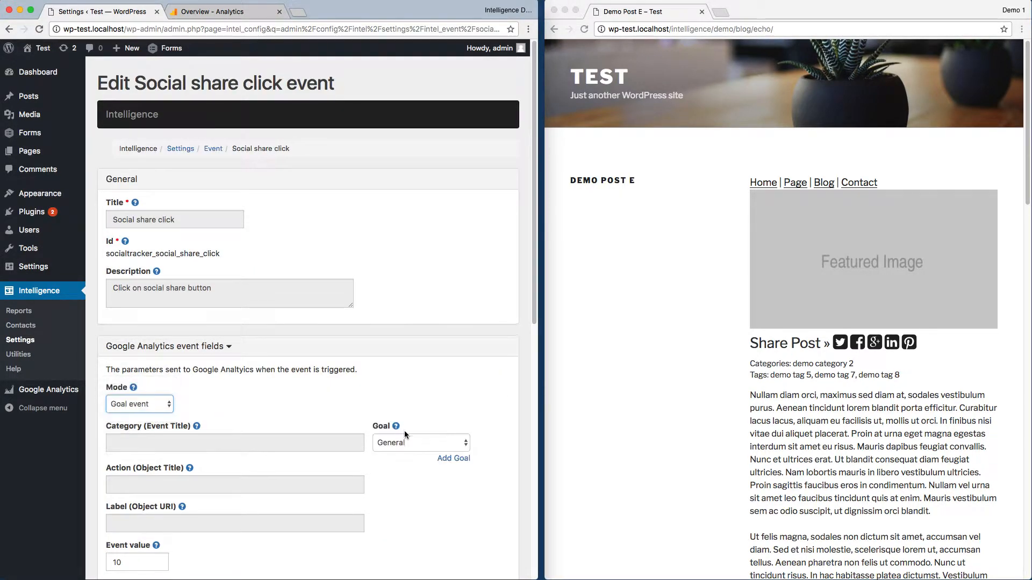